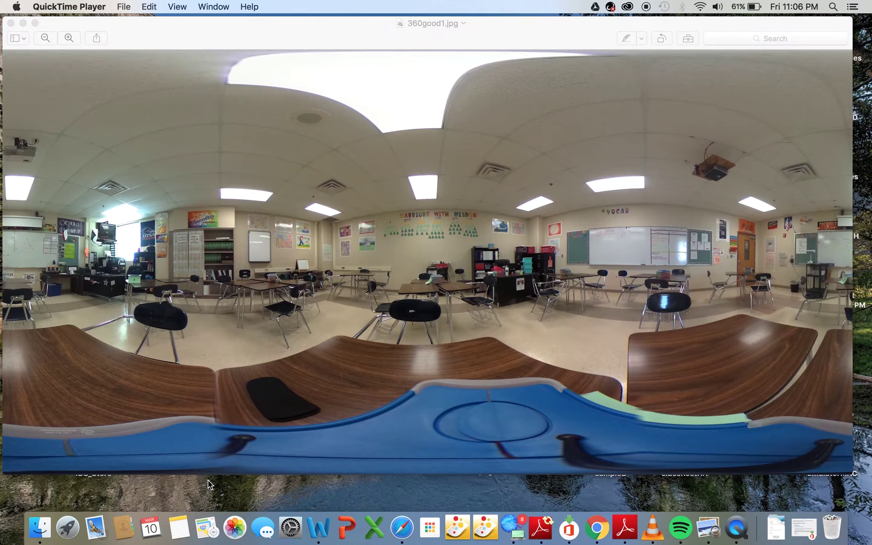
# - Switch to the ThingLink upload page and upload 360good1.jpg from the t3 presentation folder as a 360° panoramic image
pyautogui.hotkey('ctrl', 'Right')
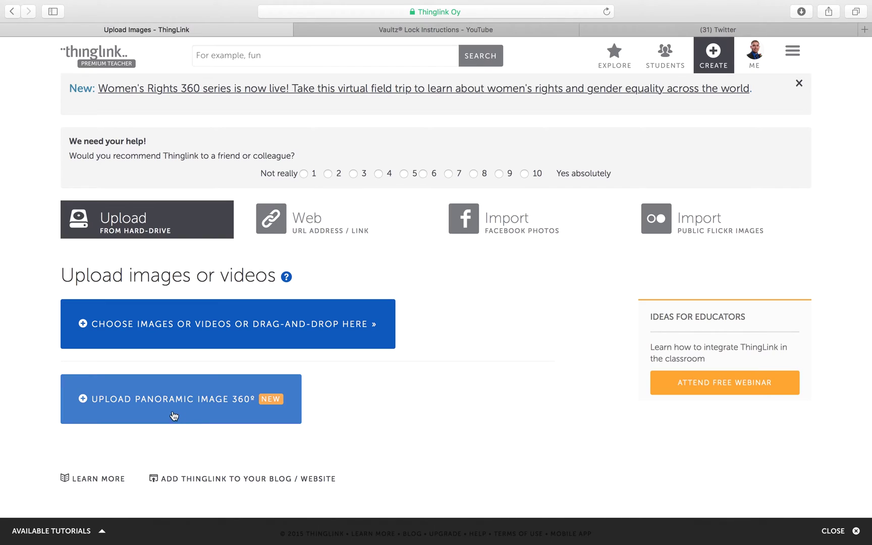
pyautogui.click(199, 403)
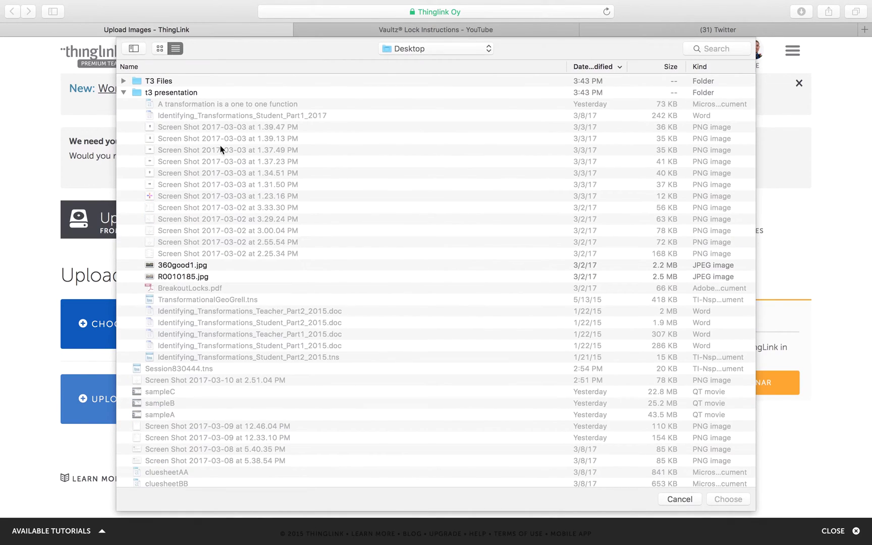
pyautogui.click(123, 82)
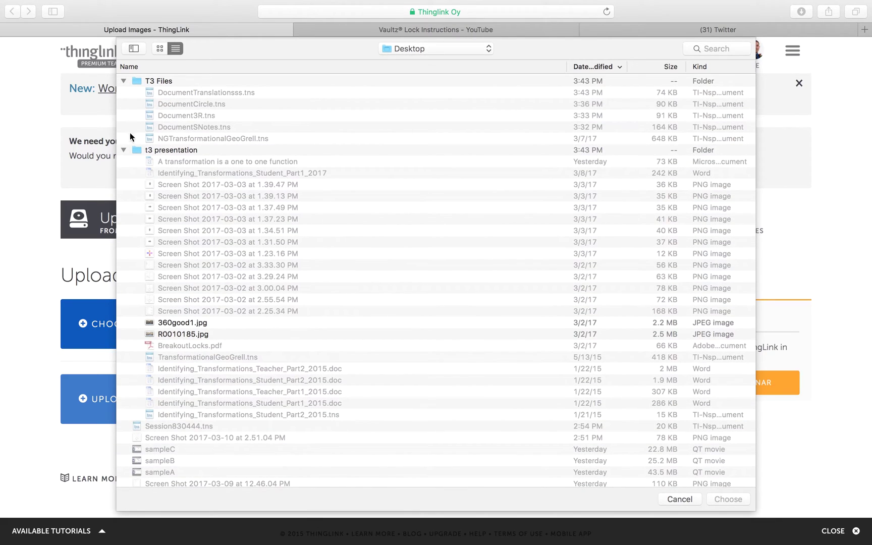
pyautogui.click(182, 323)
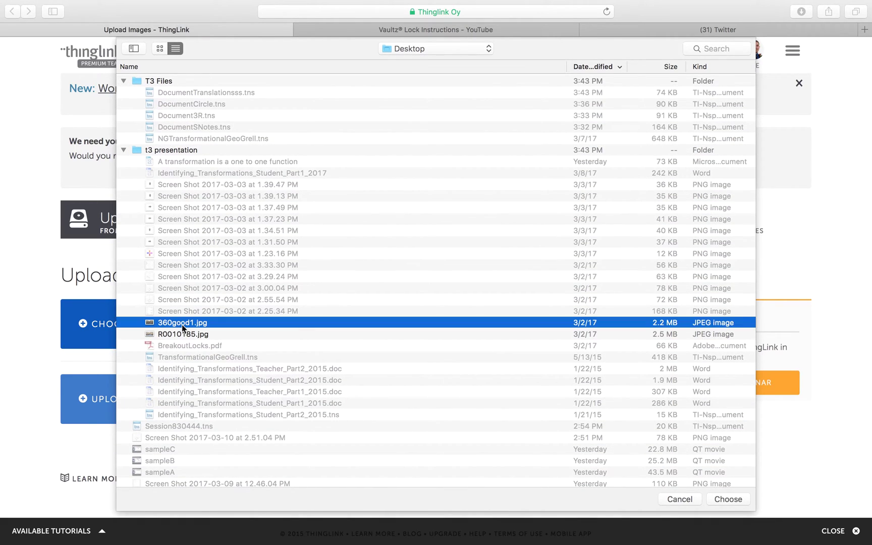
pyautogui.click(727, 500)
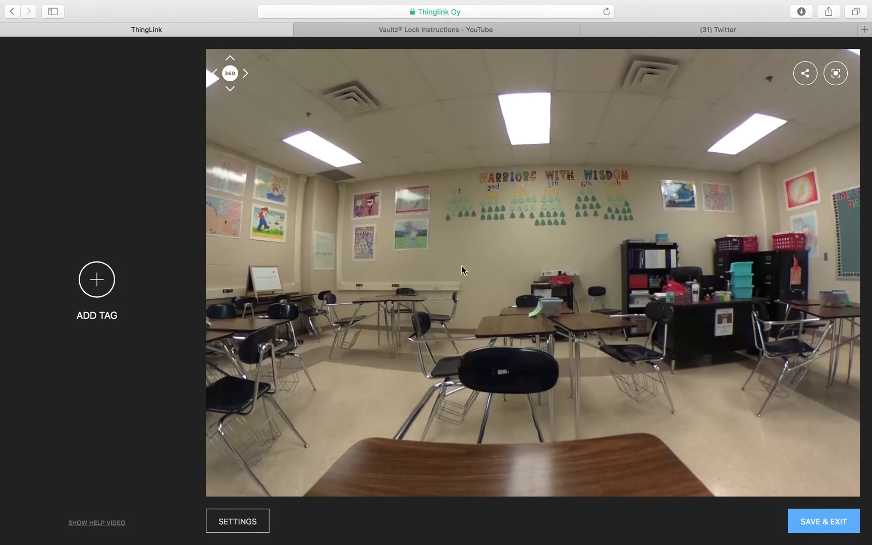
# - Add an image tag to the classroom panorama and upload Screen Shot 2017-03-03 at 1.23.16 PM as its content
pyautogui.moveTo(461, 267); pyautogui.dragTo(406, 268)
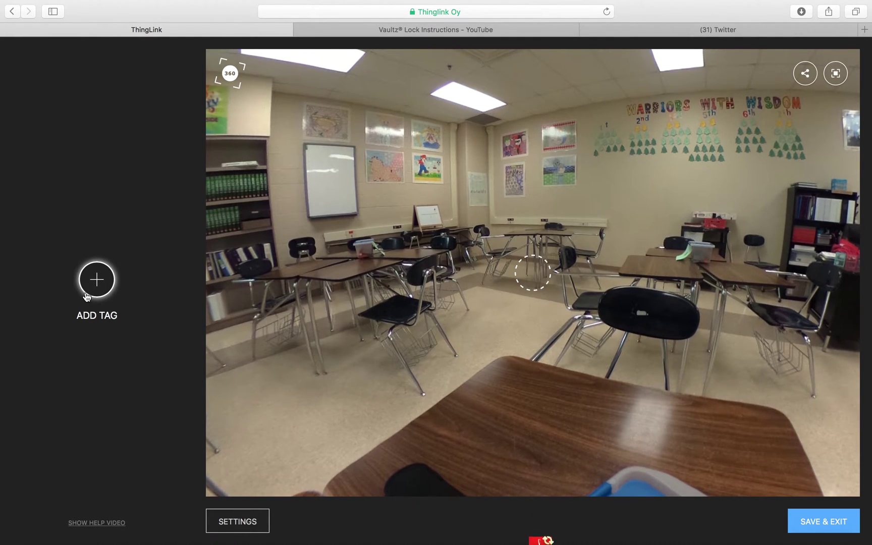
pyautogui.click(105, 286)
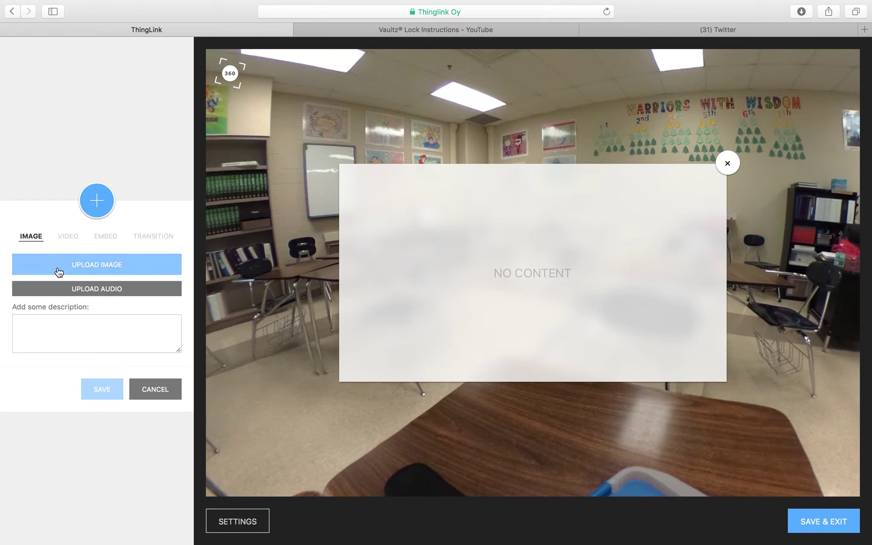
pyautogui.click(78, 266)
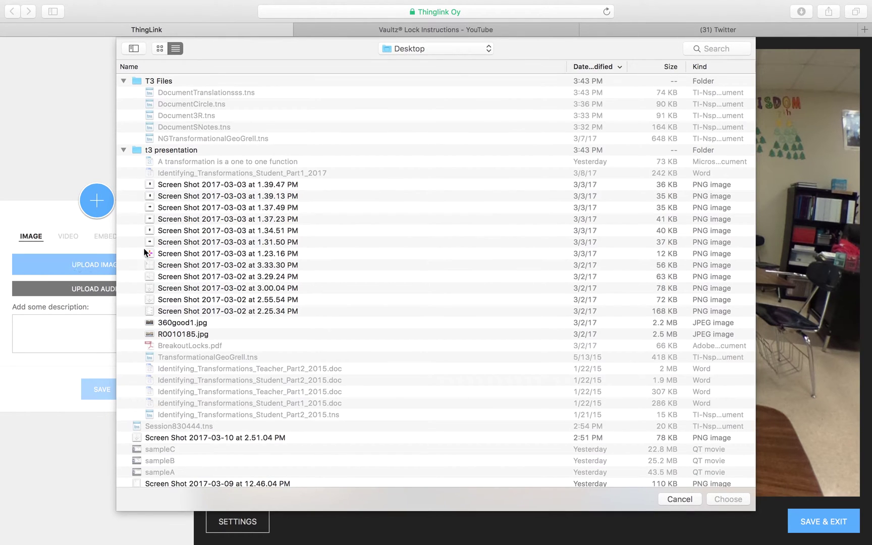
pyautogui.click(166, 254)
pyautogui.click(724, 498)
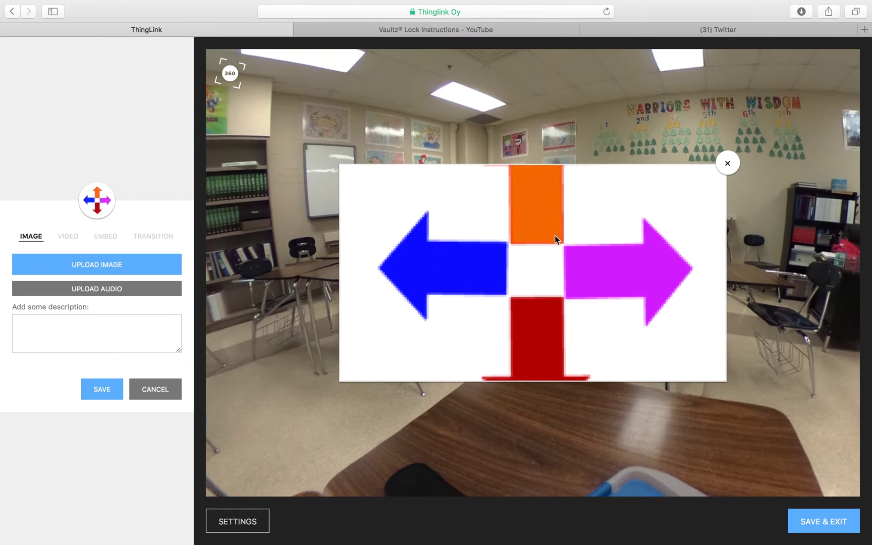
# - Give the tag's image the description text "description"
pyautogui.click(125, 332)
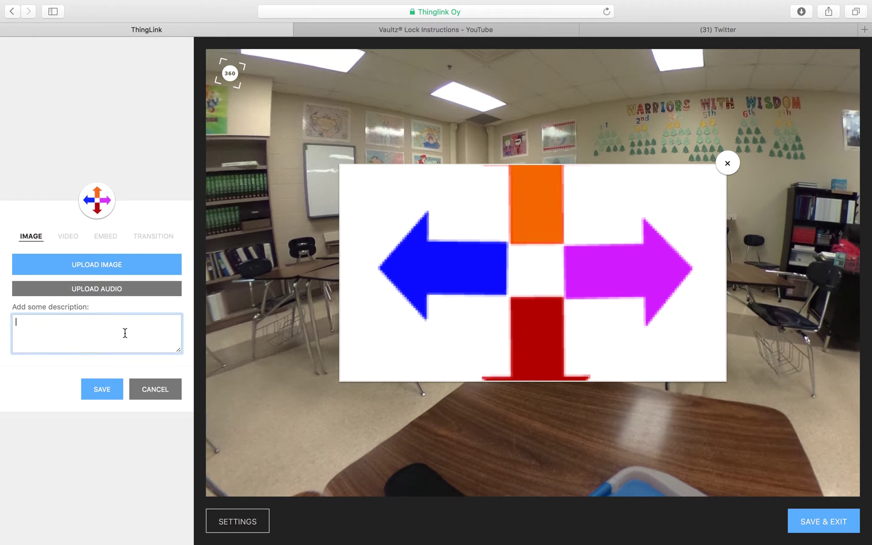
pyautogui.write('desc')
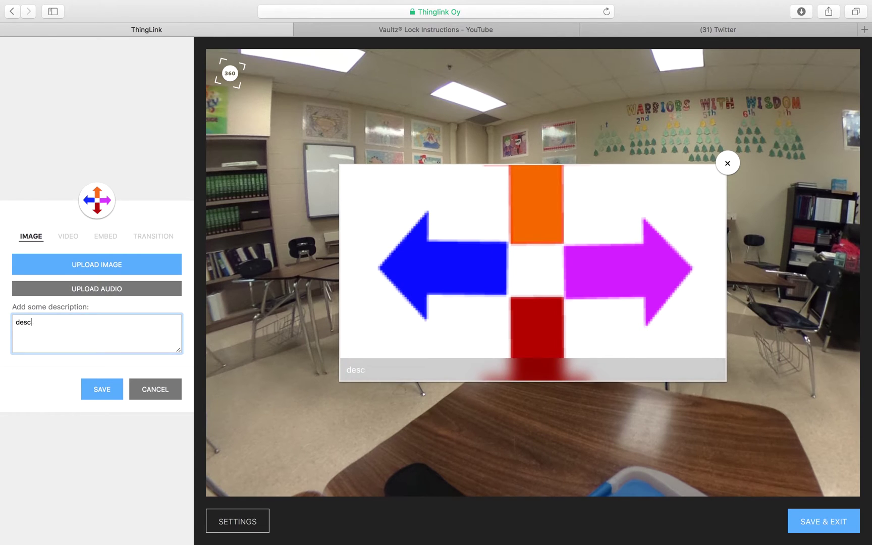
pyautogui.write('ription')
# - Set the tag's icon to Screen Shot 2017-03-03 at 1.31.50 PM and save the tag
pyautogui.click(96, 204)
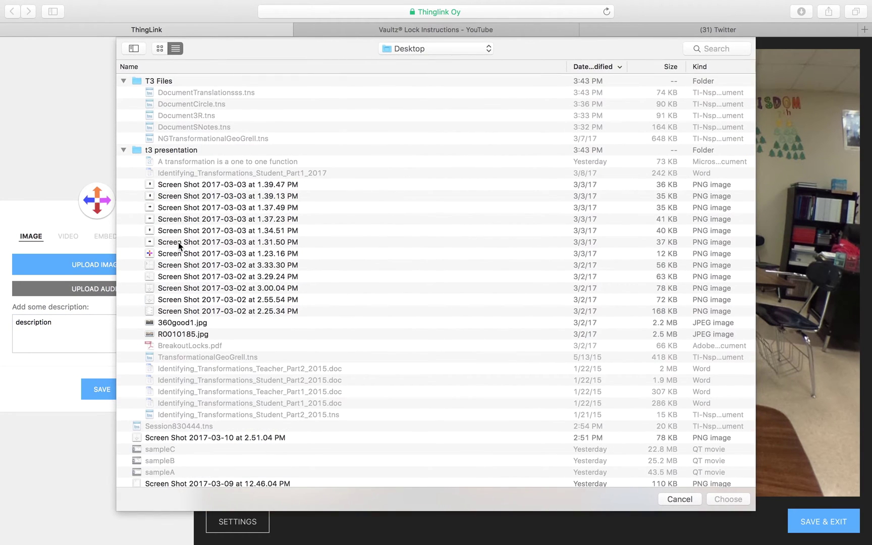
pyautogui.click(179, 244)
pyautogui.click(714, 502)
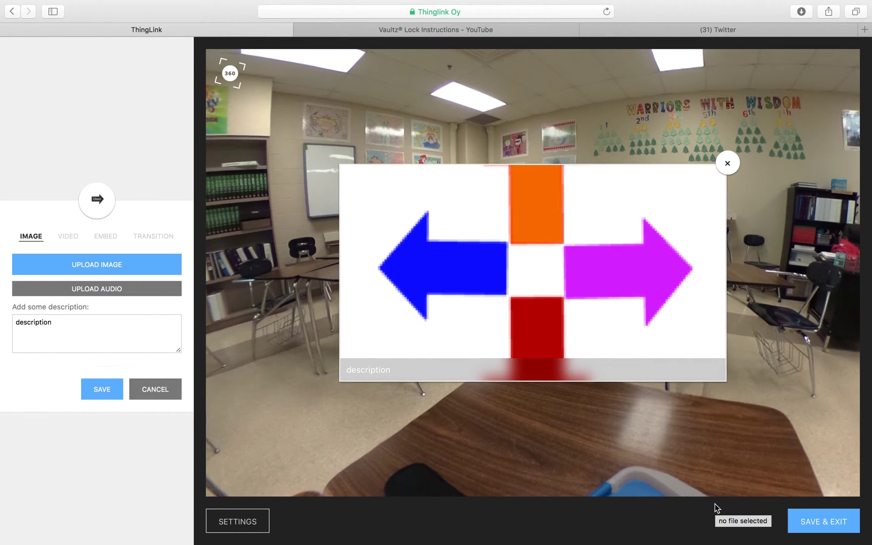
pyautogui.click(103, 392)
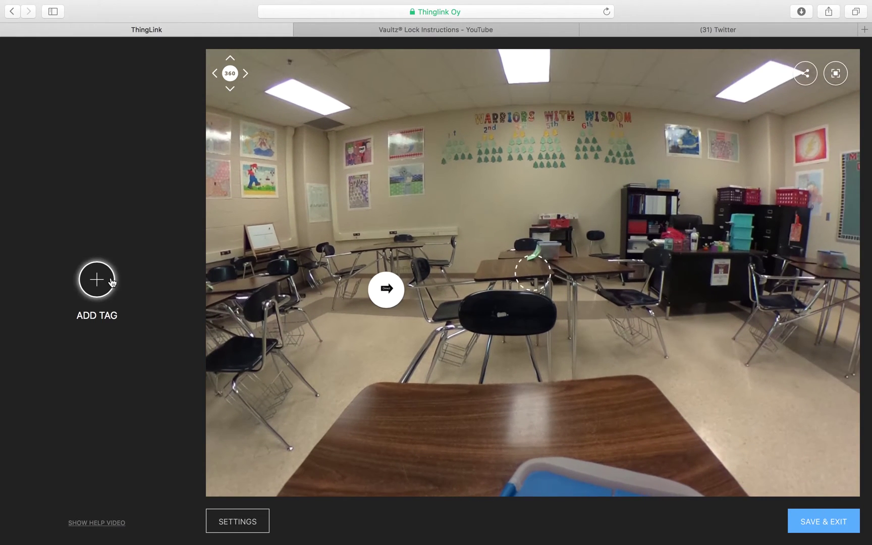
# - Start a new embed tag, then switch to Google Drive in Chrome and open clue3d.gif from the clues folder in a new window
pyautogui.click(112, 282)
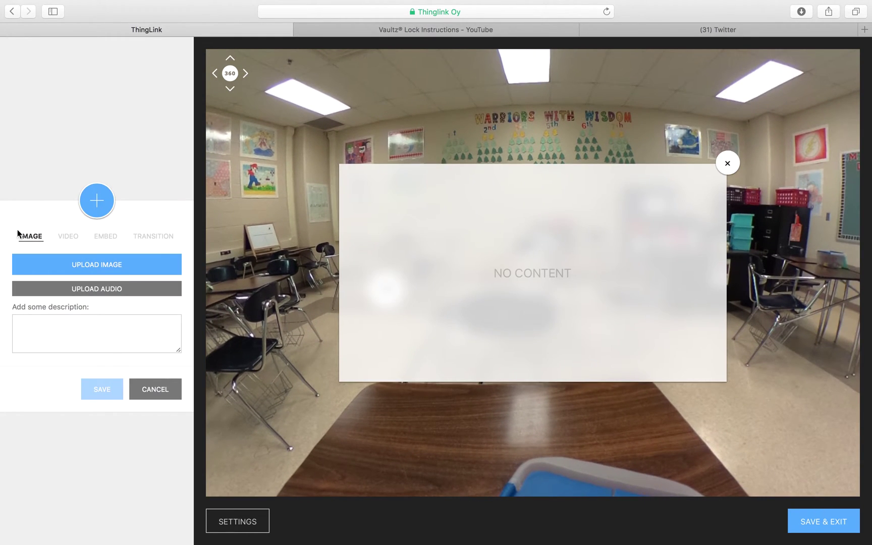
pyautogui.click(115, 242)
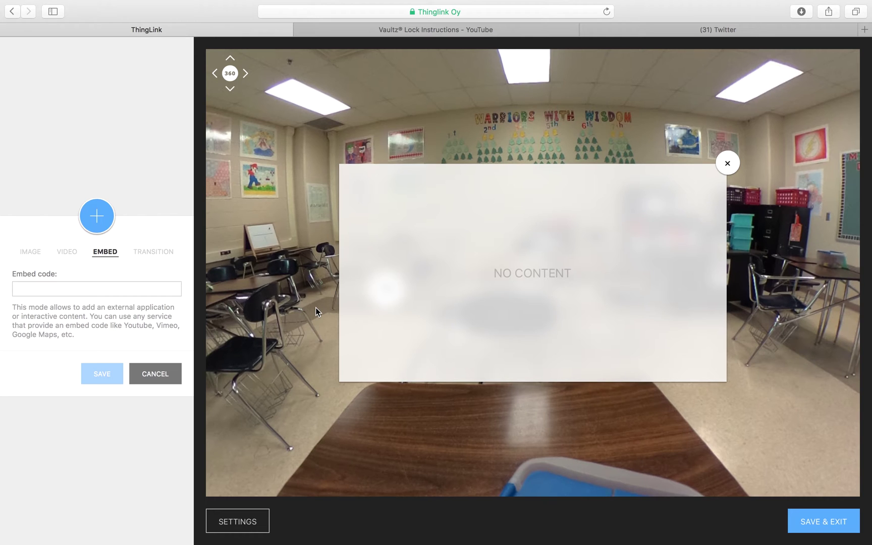
pyautogui.hotkey('ctrl', 'Right')
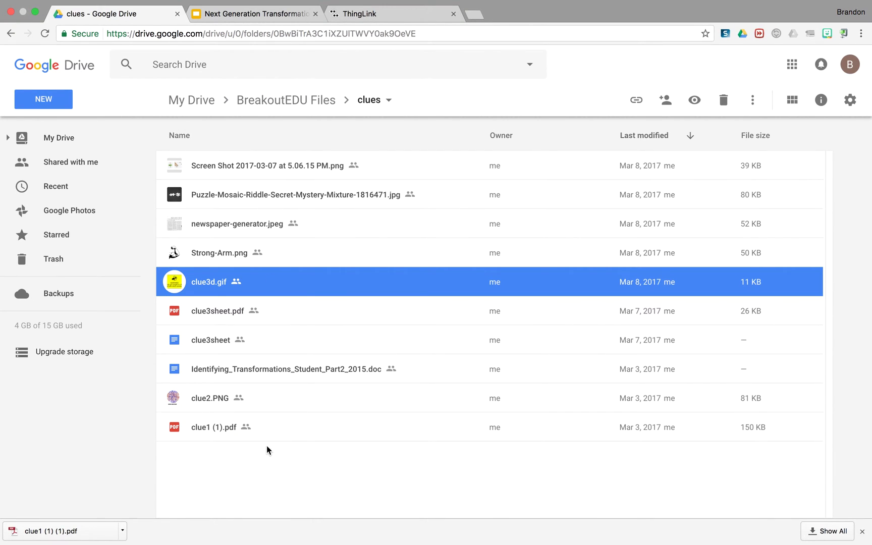
pyautogui.doubleClick(200, 288)
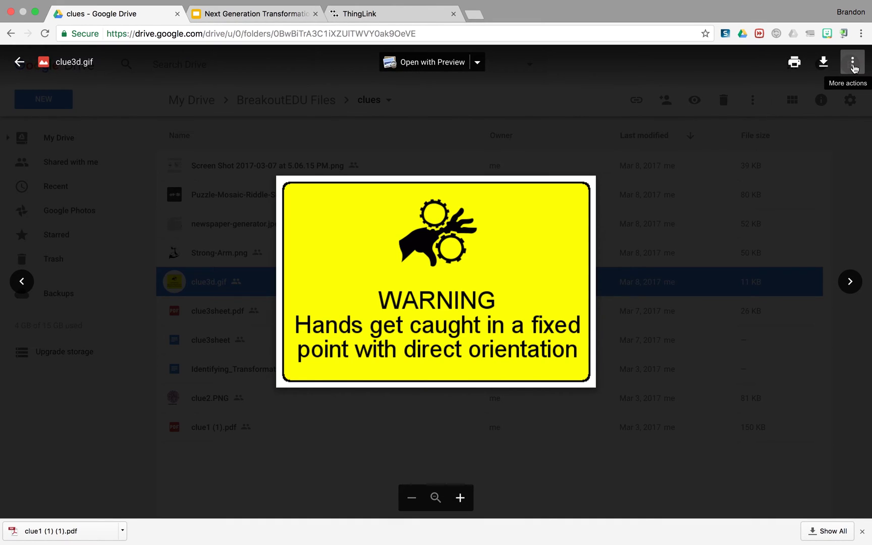
pyautogui.click(853, 65)
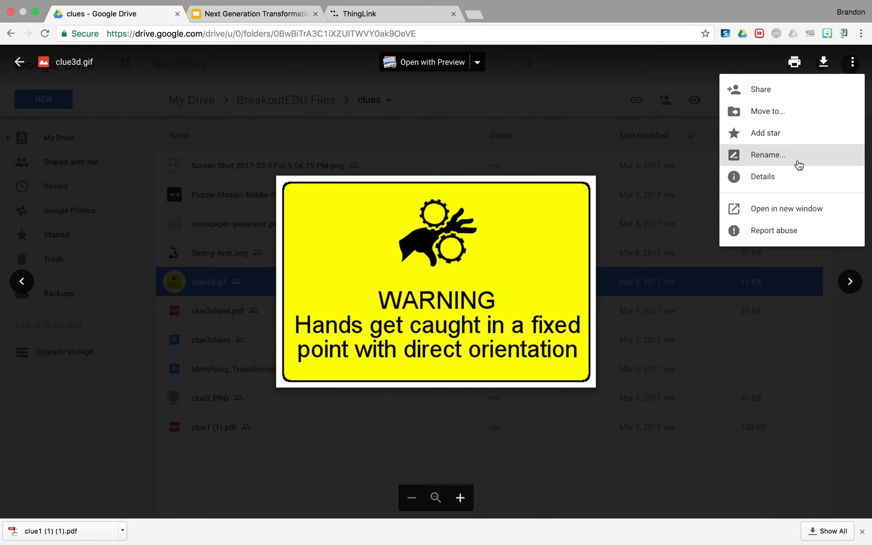
pyautogui.click(798, 216)
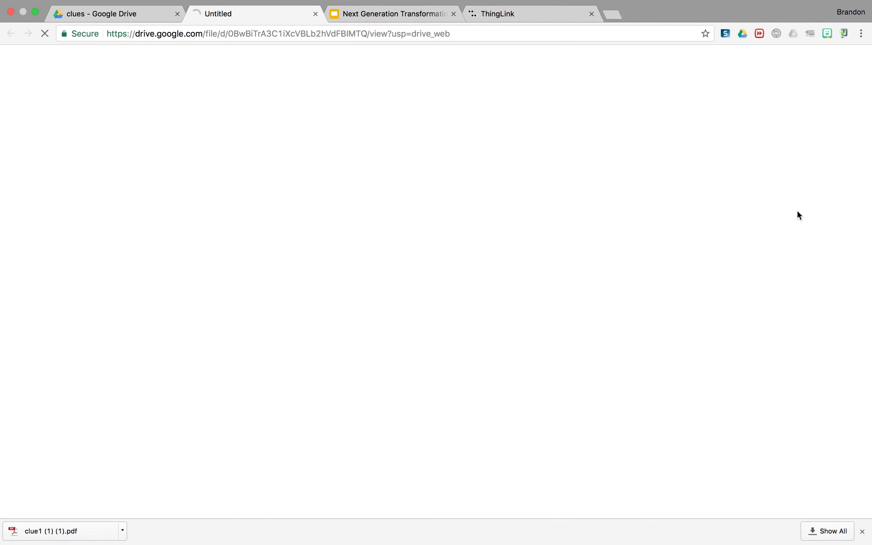
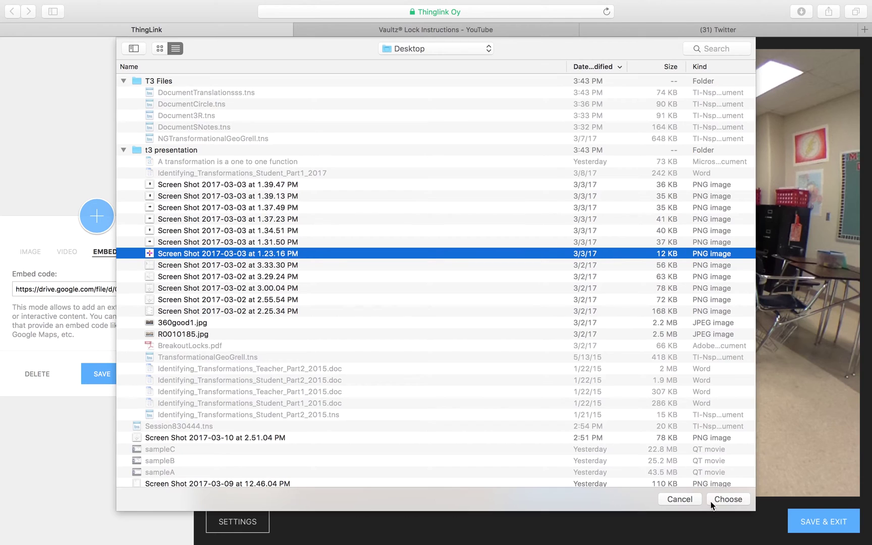
# - Use the selected Screen Shot 2017-03-03 at 1.23.16 PM as the embed tag's icon and save the tag
pyautogui.click(716, 498)
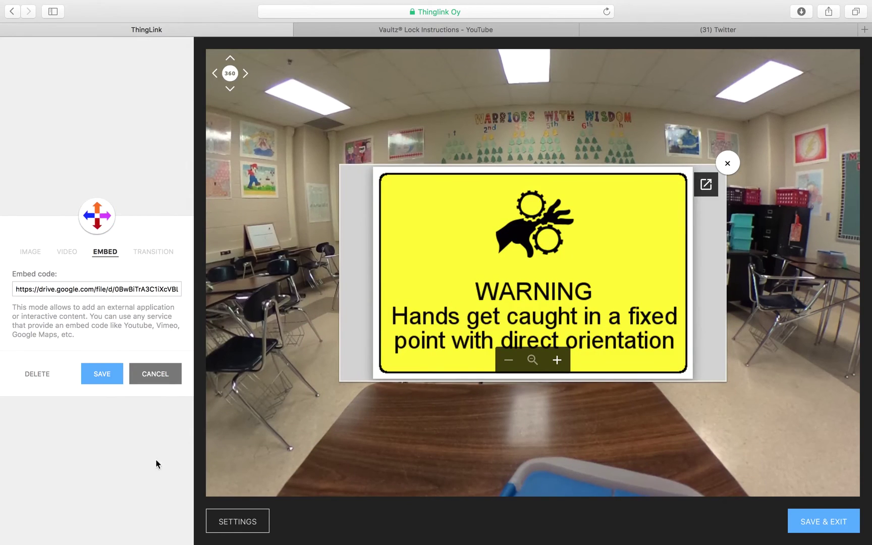
pyautogui.click(100, 374)
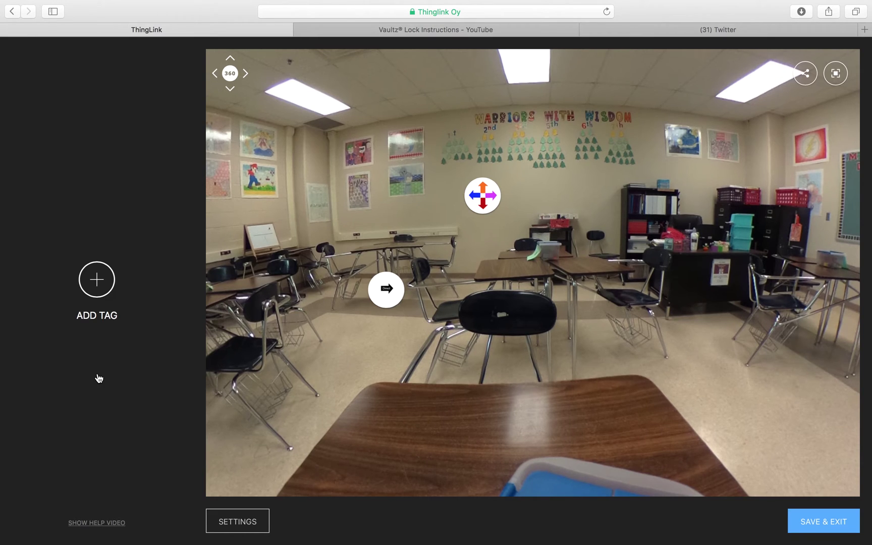
# - Start another embed tag in the bookshelf and desk area of the classroom panorama
pyautogui.moveTo(552, 383); pyautogui.dragTo(479, 263)
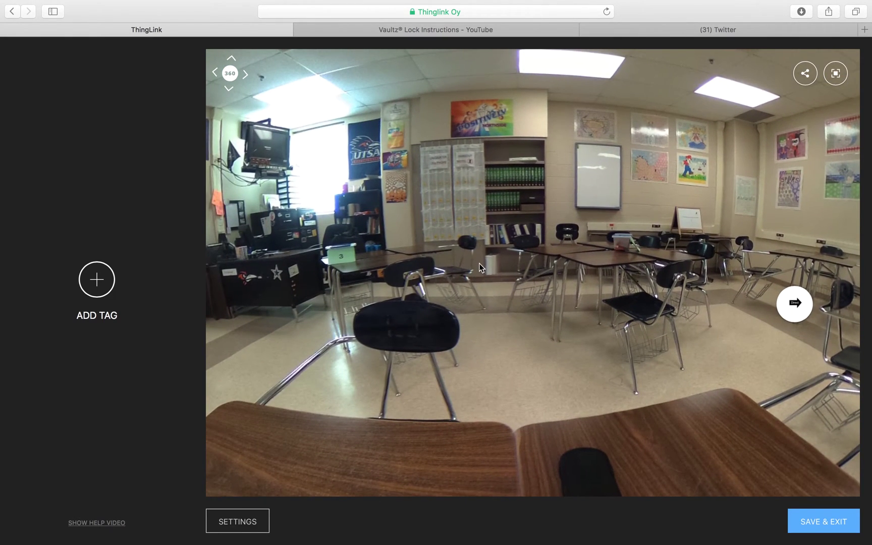
pyautogui.click(93, 281)
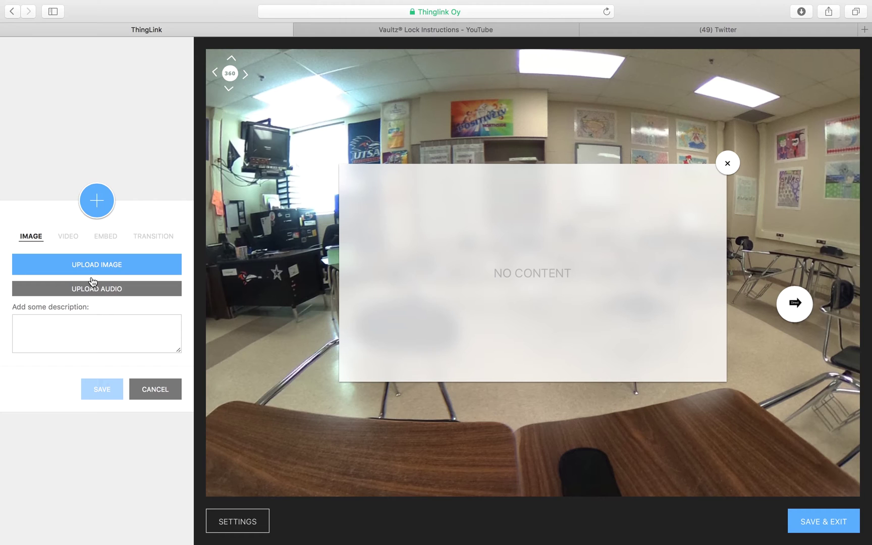
pyautogui.click(106, 237)
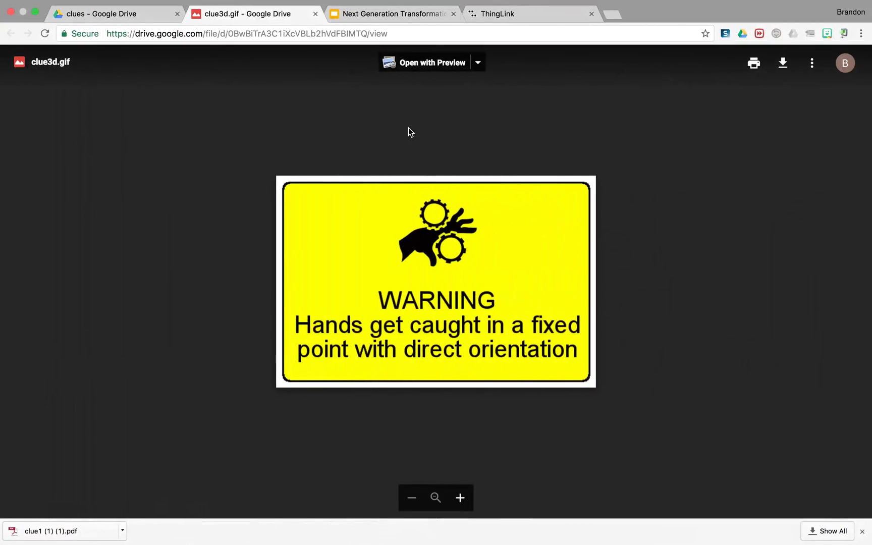
# - Switch to Chrome, close both clue3d.gif views, and open the Breakout EDU links document from the BreakoutEDU Files folder
pyautogui.click(316, 14)
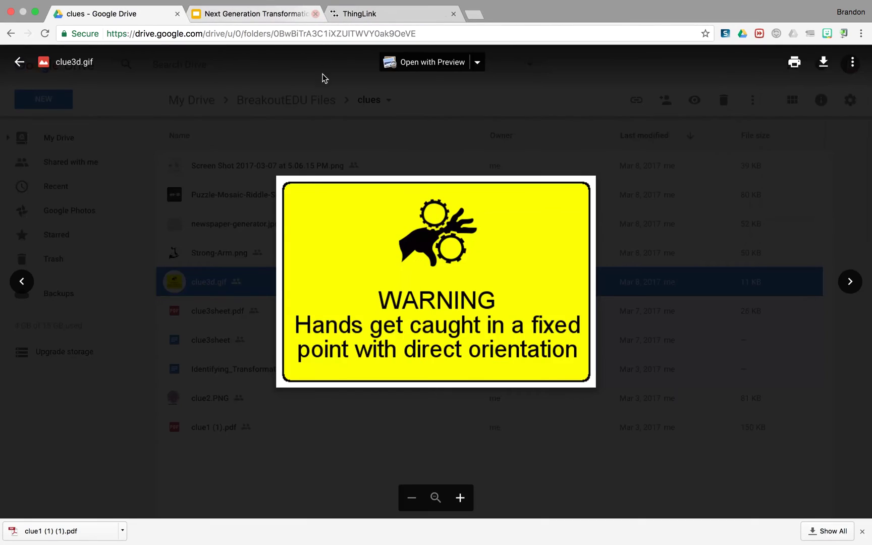
pyautogui.click(102, 262)
pyautogui.click(260, 100)
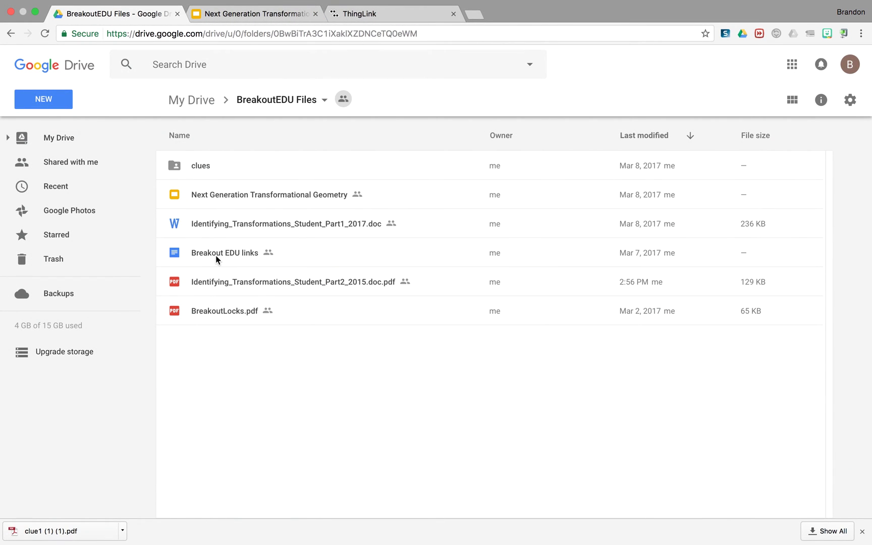
pyautogui.doubleClick(216, 257)
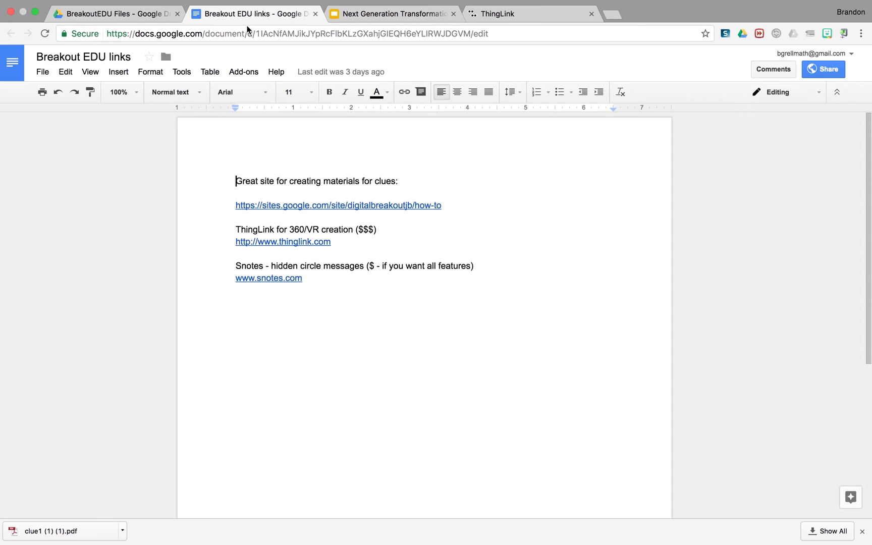
# - Check the document's available download formats, including PDF Document (.pdf), and dismiss the list
pyautogui.click(43, 74)
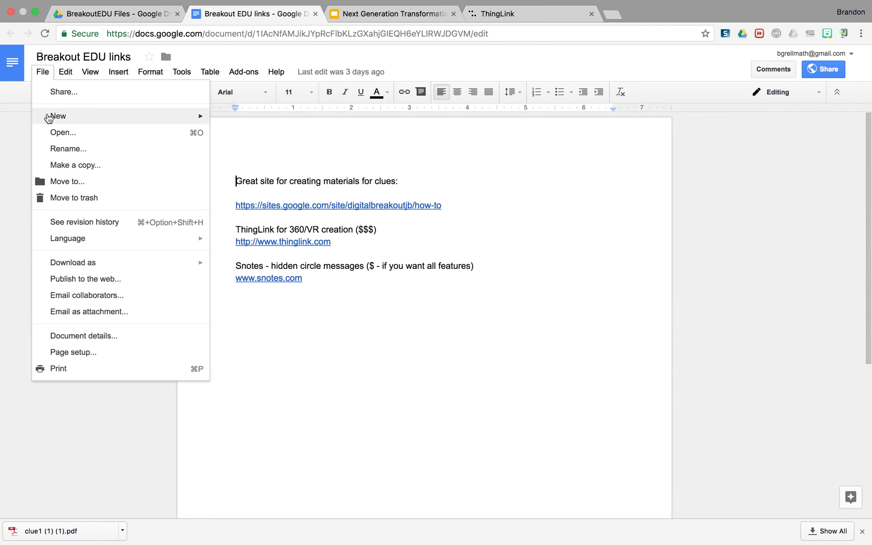
pyautogui.moveTo(72, 267)
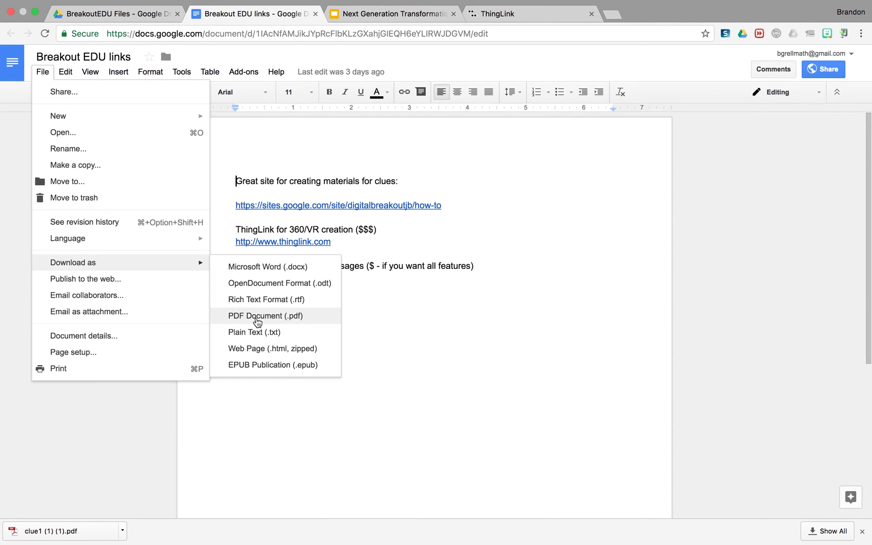
pyautogui.click(402, 348)
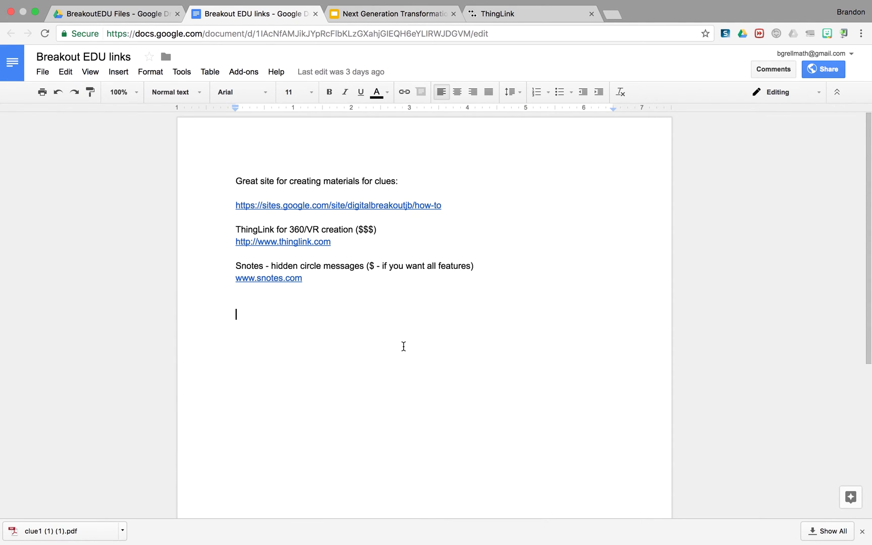
# - Return to the BreakoutEDU Files folder, open Identifying_Transformations_Student_Part2_2015.doc.pdf and look through its problems
pyautogui.click(109, 17)
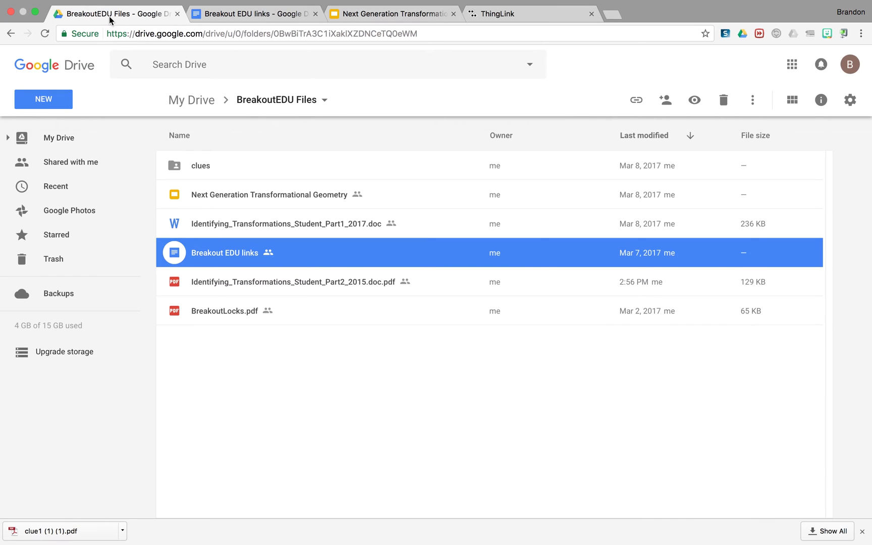
pyautogui.doubleClick(223, 283)
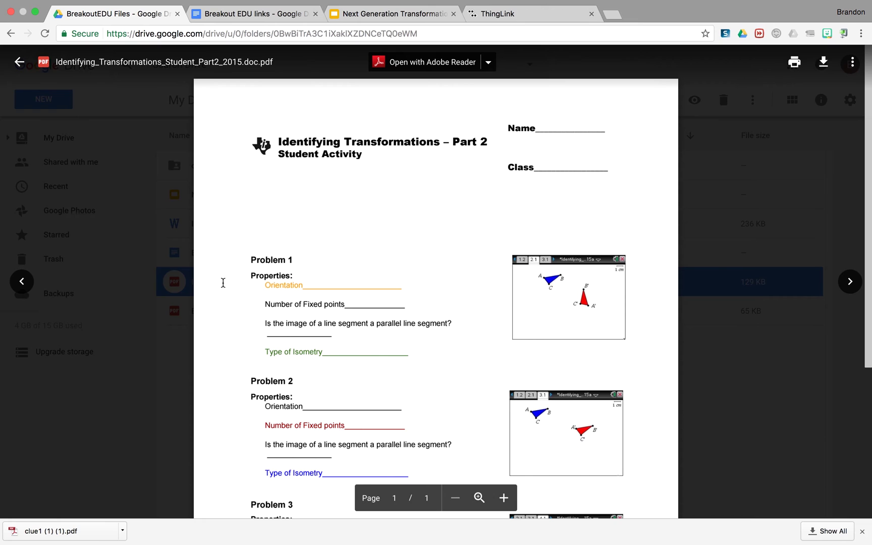
pyautogui.scroll(-5, 343, 331)
pyautogui.scroll(4, 343, 333)
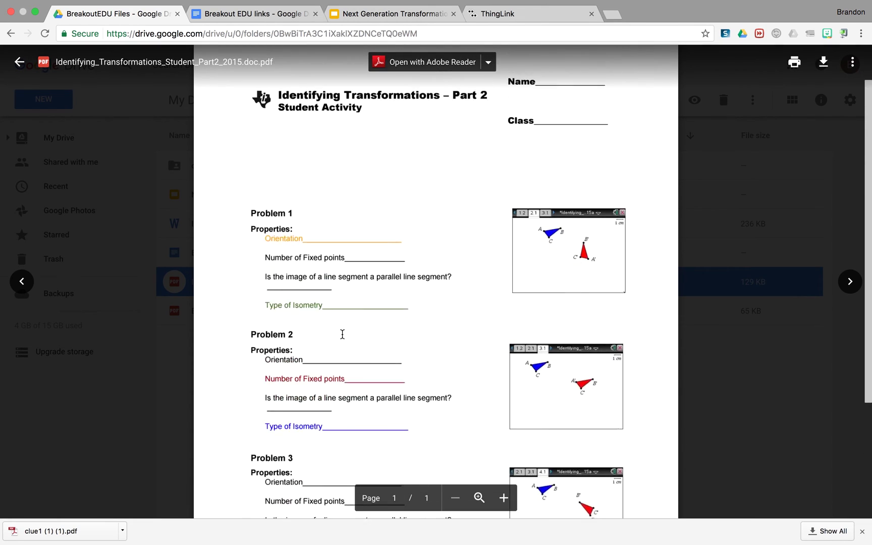
# - Open Identifying_Transformations_Student_Part2_2015.doc.pdf in its own window, copy its HTML embed code, and return to the BreakoutEDU Files folder
pyautogui.scroll(2, 342, 335)
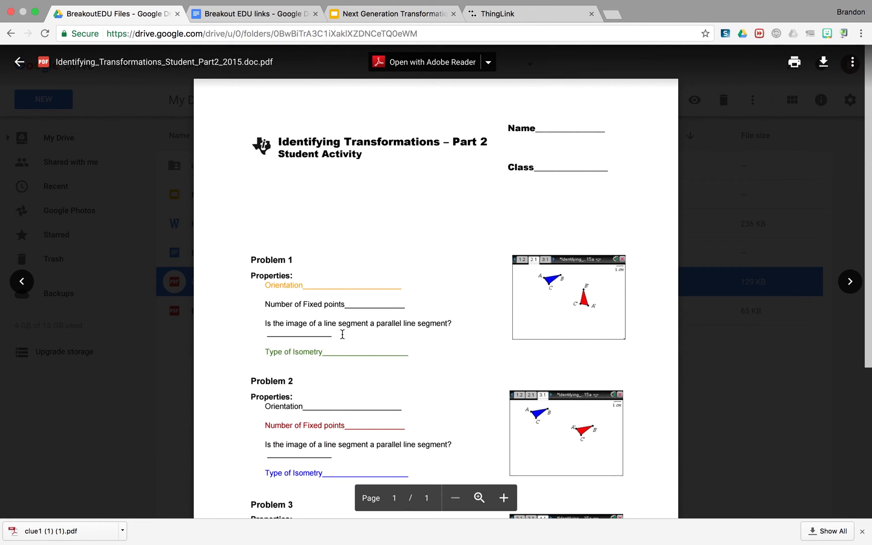
pyautogui.click(855, 64)
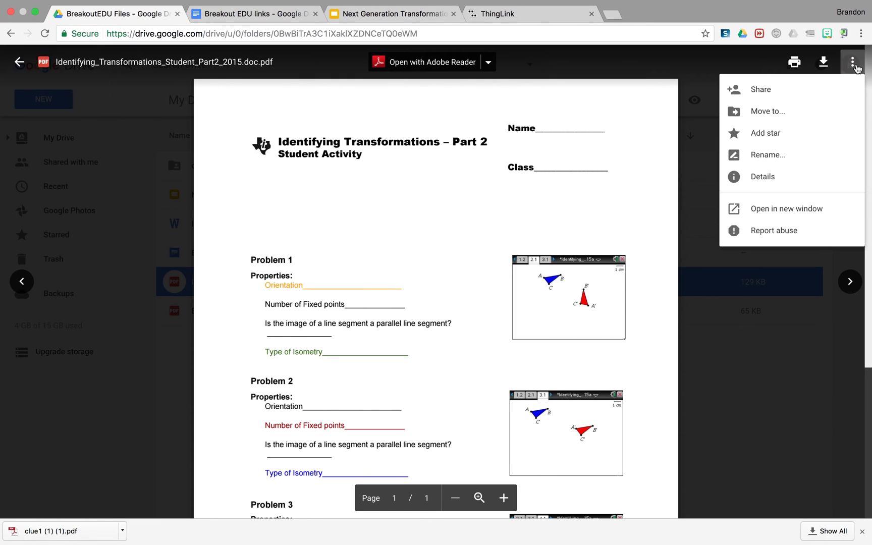
pyautogui.click(790, 218)
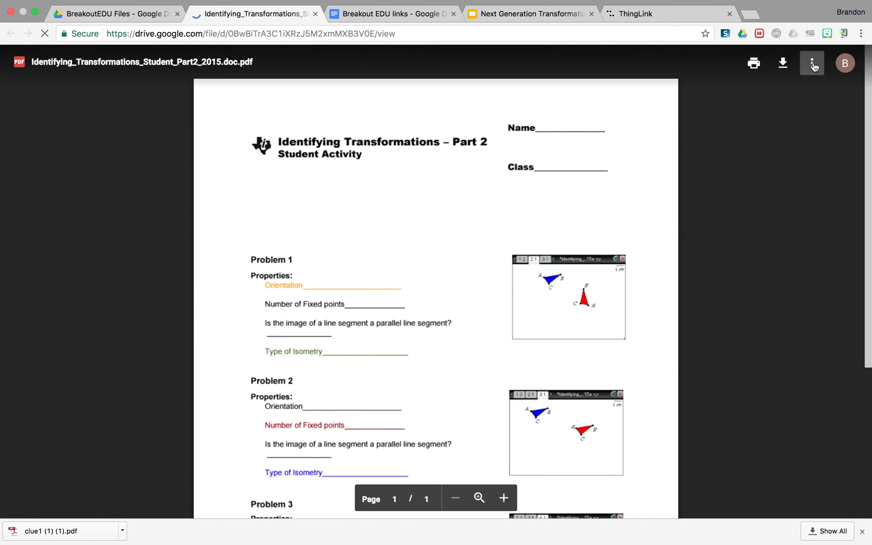
pyautogui.click(812, 65)
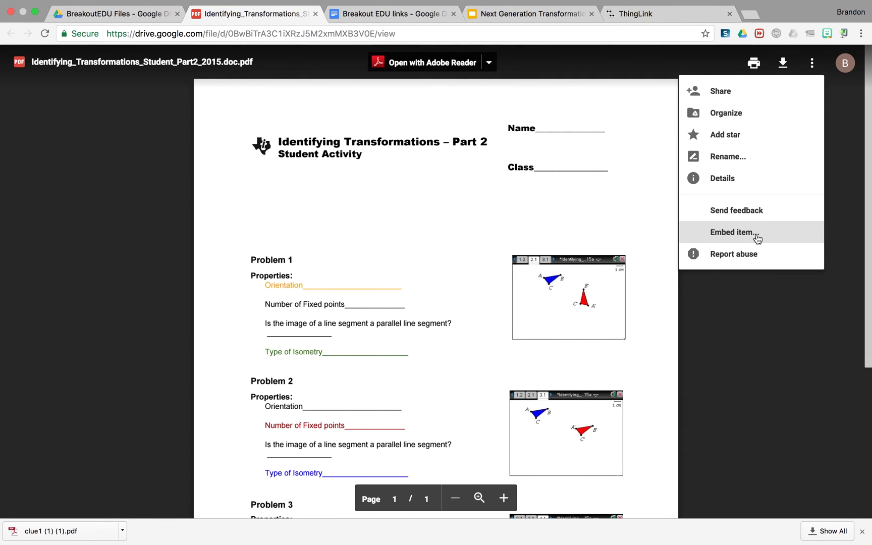
pyautogui.click(732, 232)
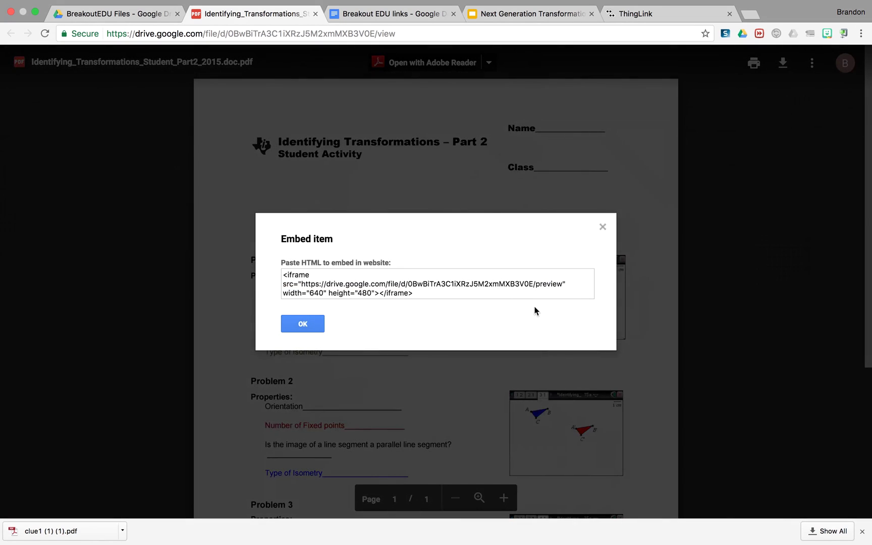
pyautogui.click(381, 287)
pyautogui.click(73, 16)
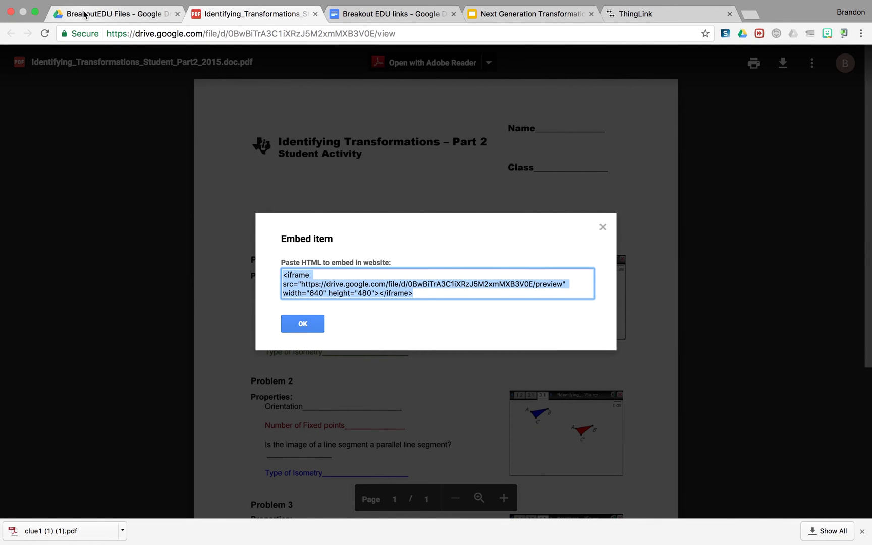
# - Switch to ThingLink in Safari, embed the copied worksheet PDF in the new tag, and place the saved tag on the wall whiteboard
pyautogui.hotkey('ctrl', 'Left')
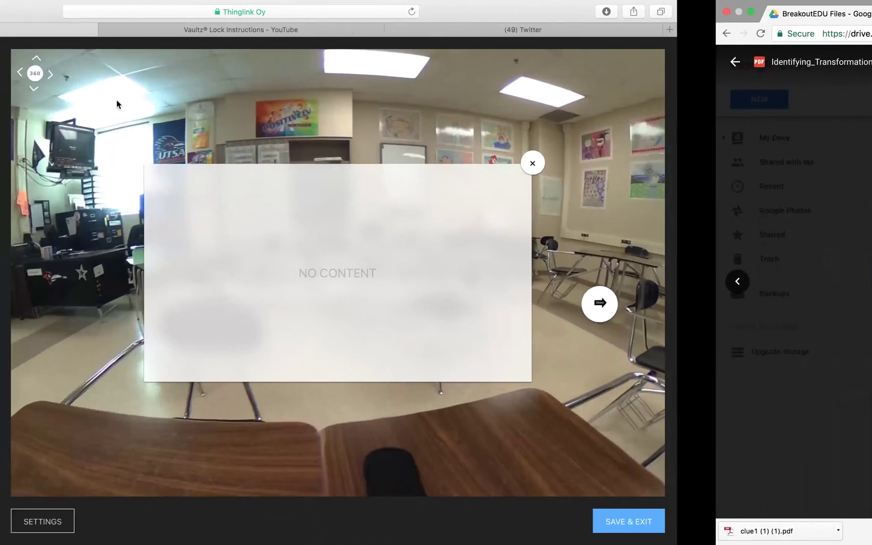
pyautogui.click(79, 289)
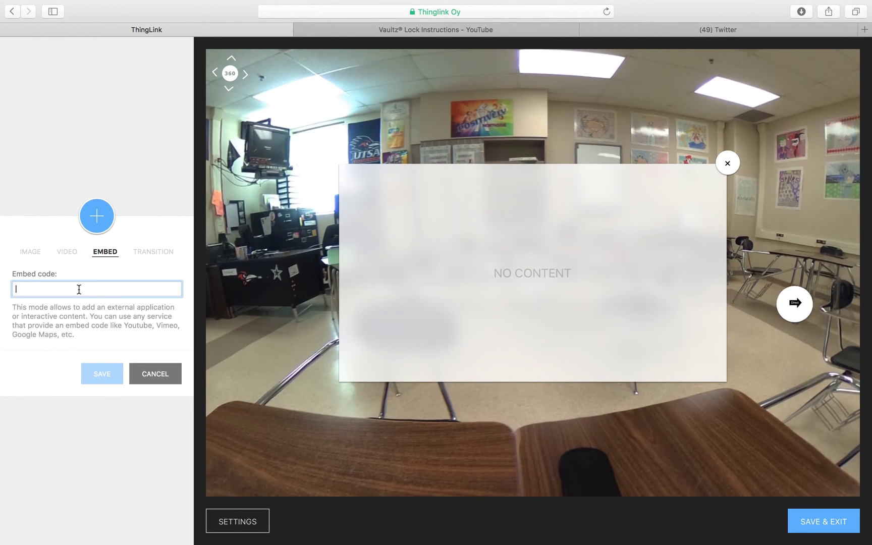
pyautogui.press('super+v')
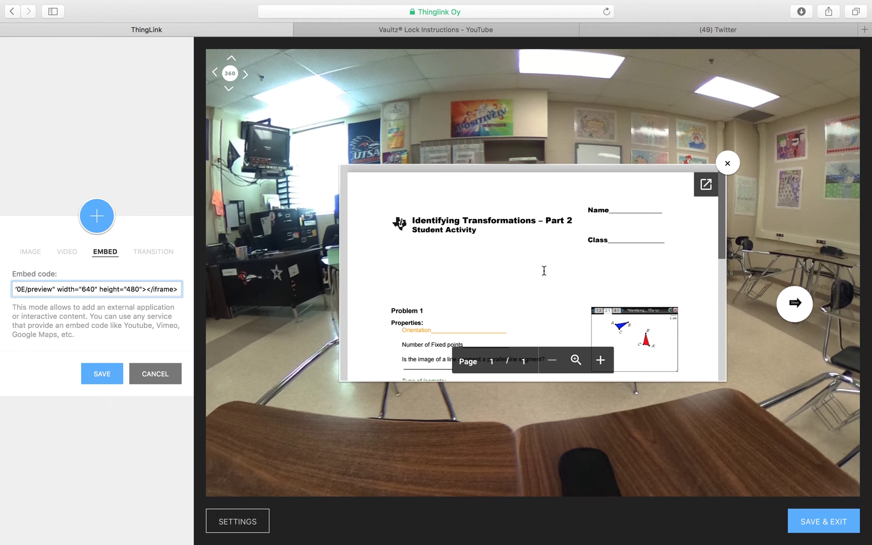
pyautogui.scroll(-15, 544, 271)
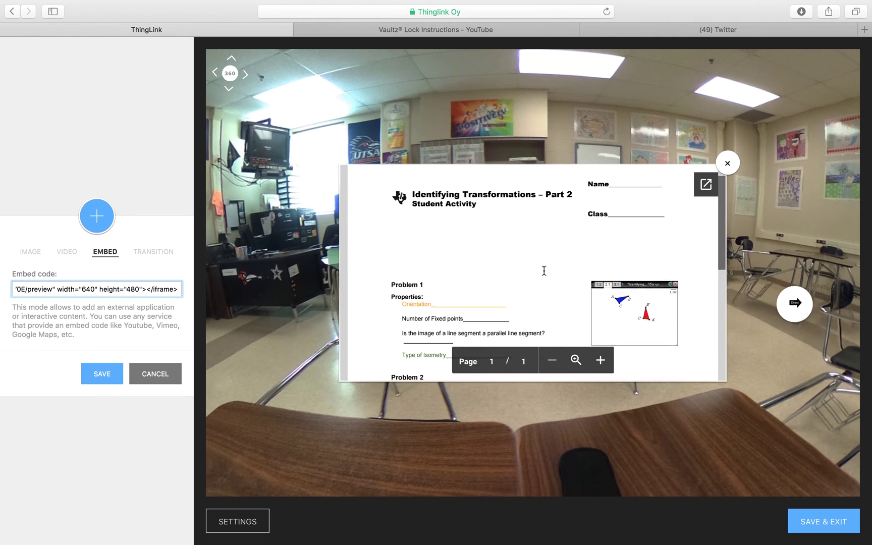
pyautogui.scroll(15, 544, 271)
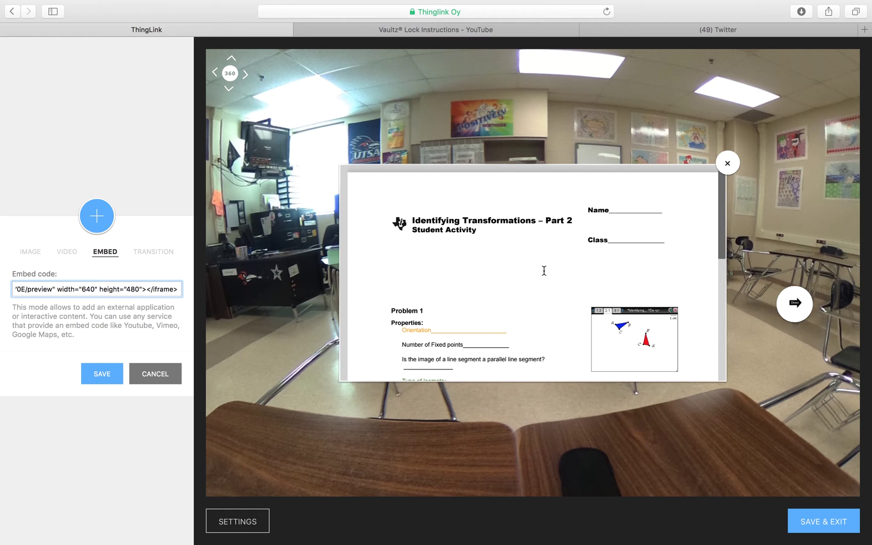
pyautogui.click(109, 375)
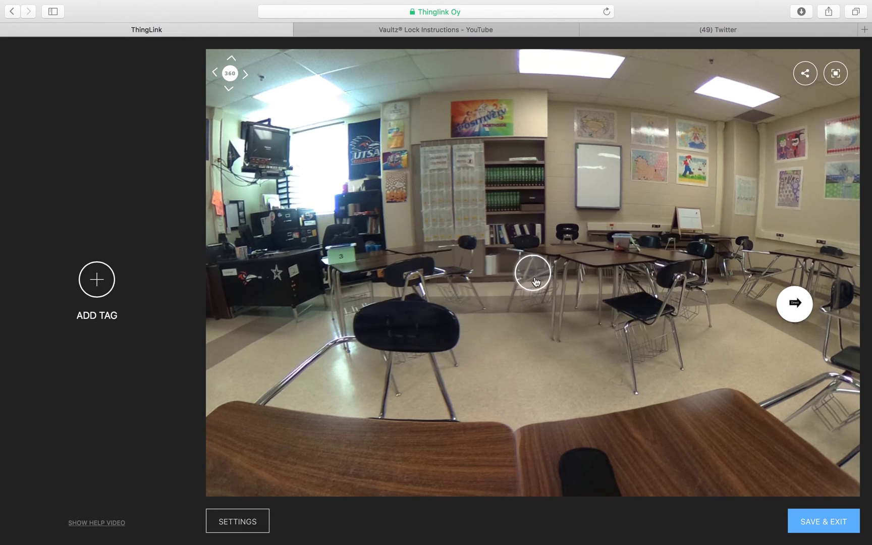
pyautogui.click(599, 180)
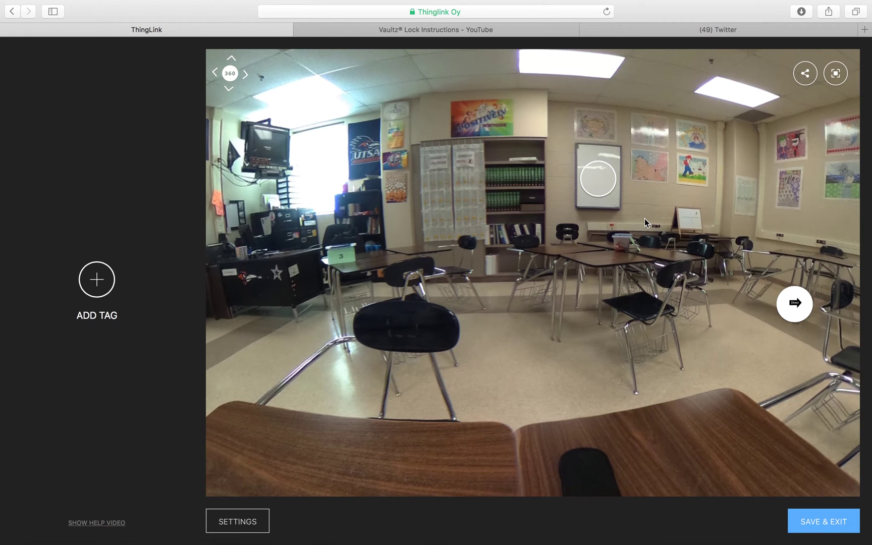
# - Start another tag in the classroom panorama and set its type to Transition
pyautogui.click(98, 279)
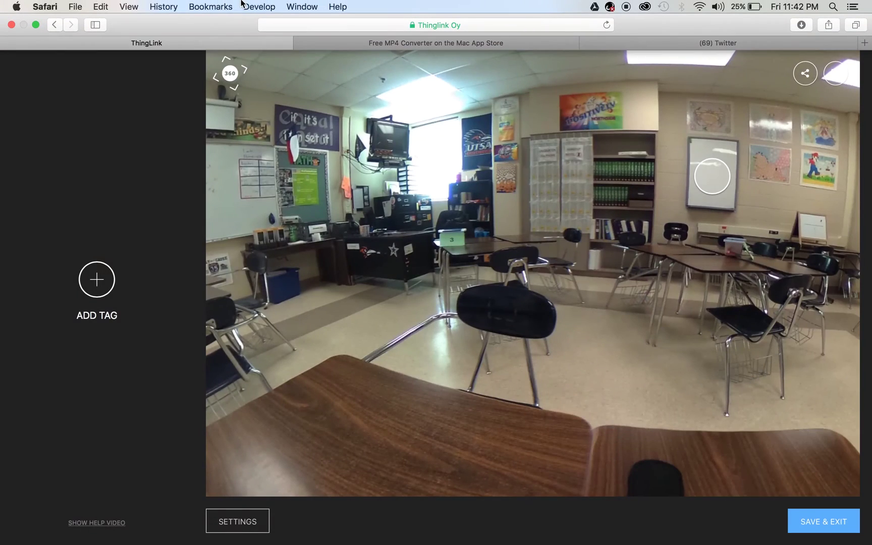
pyautogui.click(97, 281)
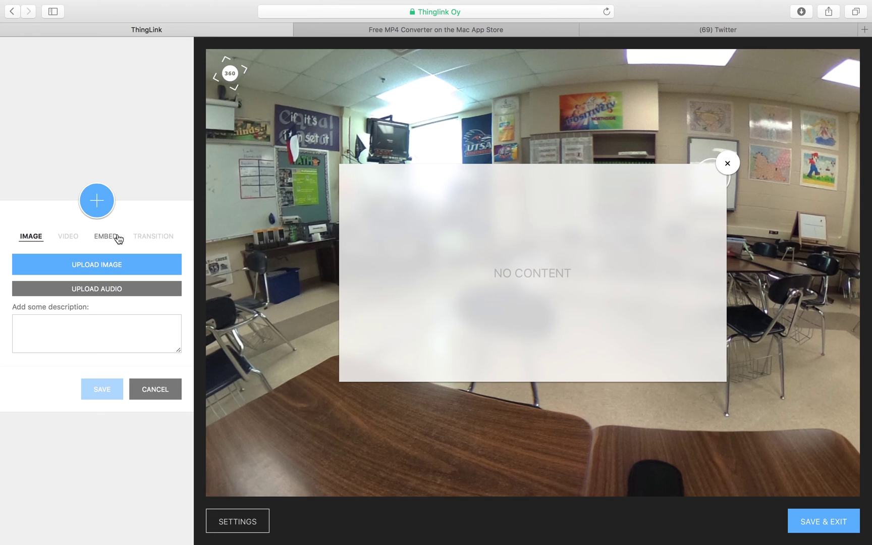
pyautogui.click(161, 241)
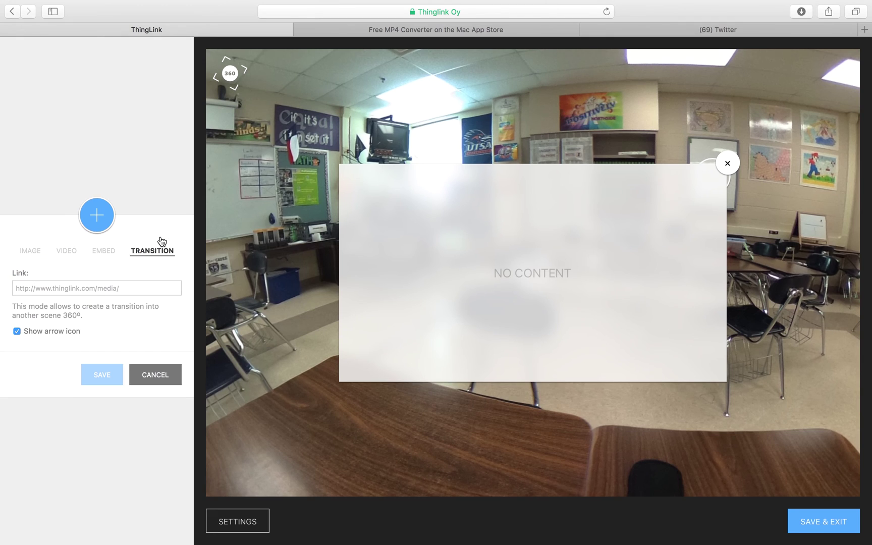